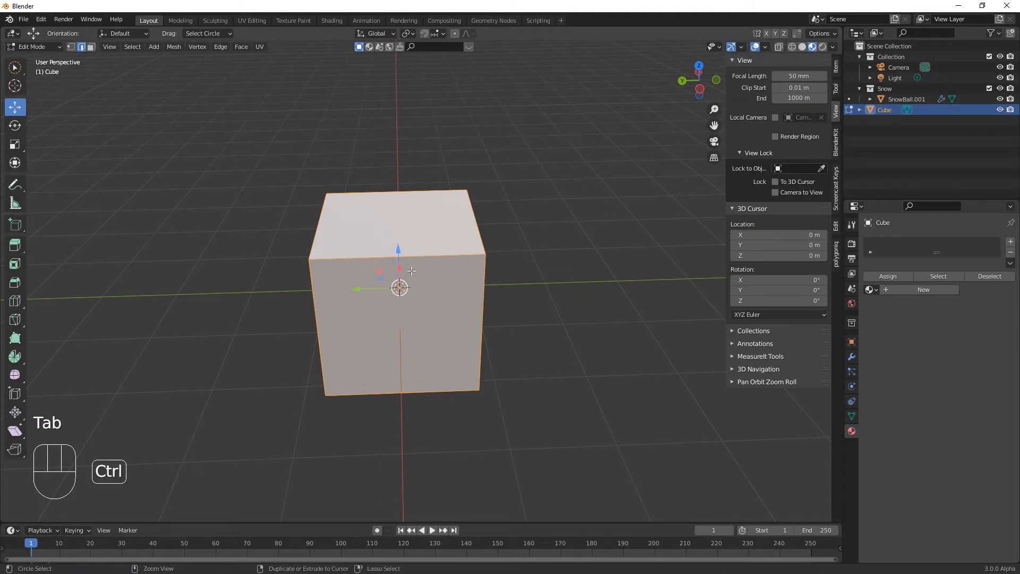
# - Cut the cube in half with a centred edge loop and raise the top middle edge to form a gabled house
pyautogui.hotkey('ctrl', 'r')
pyautogui.click(400, 248)
pyautogui.click(401, 247)
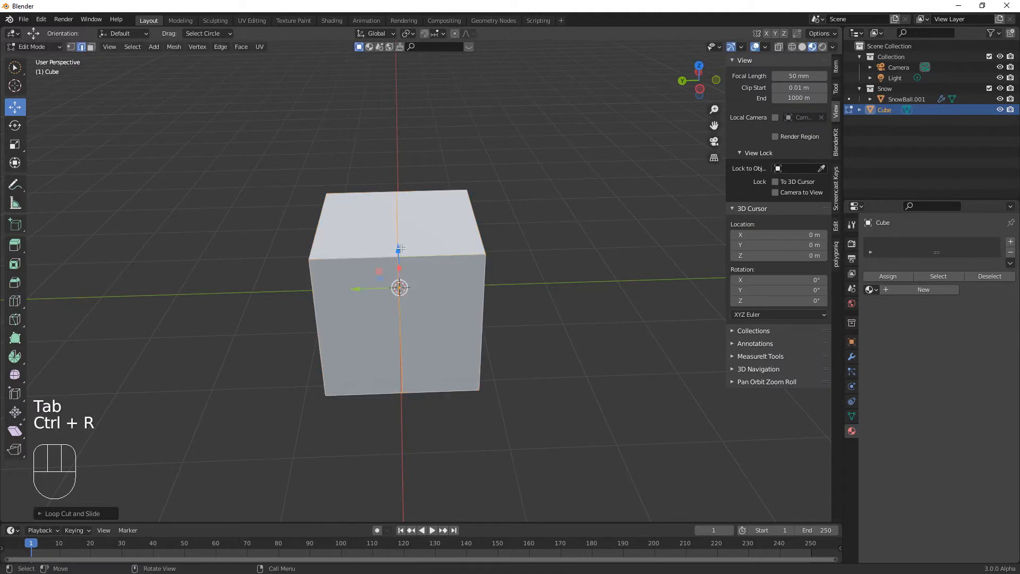
pyautogui.moveTo(401, 247)
pyautogui.mouseDown(button='middle')
pyautogui.moveTo(444, 296)
pyautogui.moveTo(402, 243)
pyautogui.mouseUp(button='middle')
pyautogui.click(387, 232)
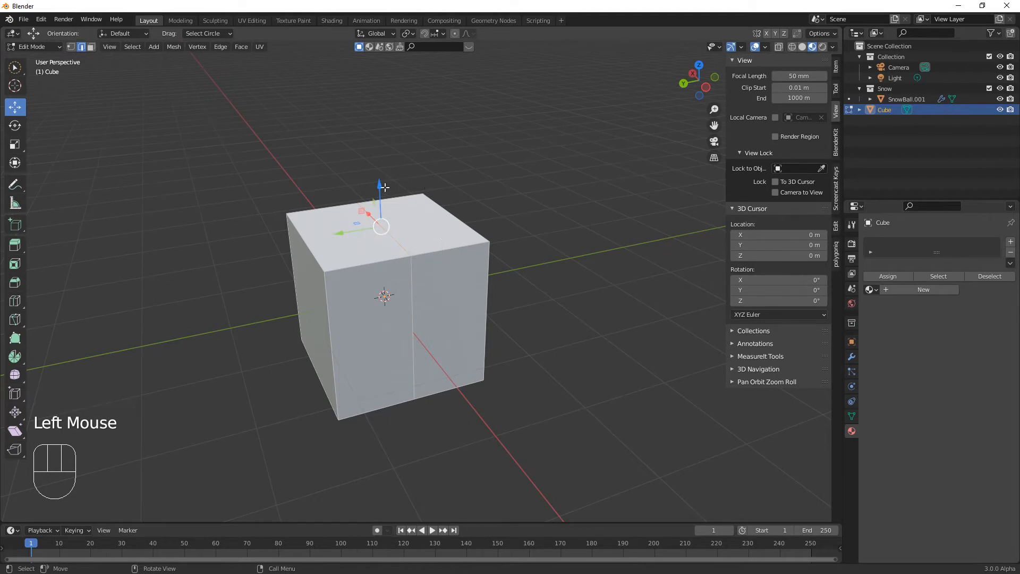
pyautogui.moveTo(379, 187); pyautogui.dragTo(376, 128)
pyautogui.moveTo(460, 350); pyautogui.dragTo(392, 352, button='middle')
pyautogui.press('Tab')
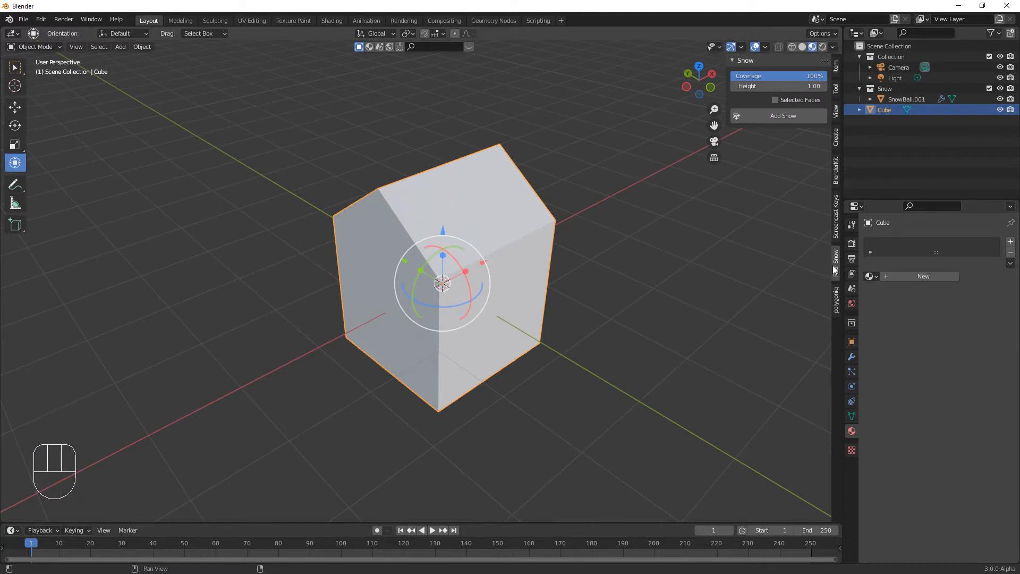
# - Disable and re-enable the Real Snow add-on in the preferences
pyautogui.click(39, 20)
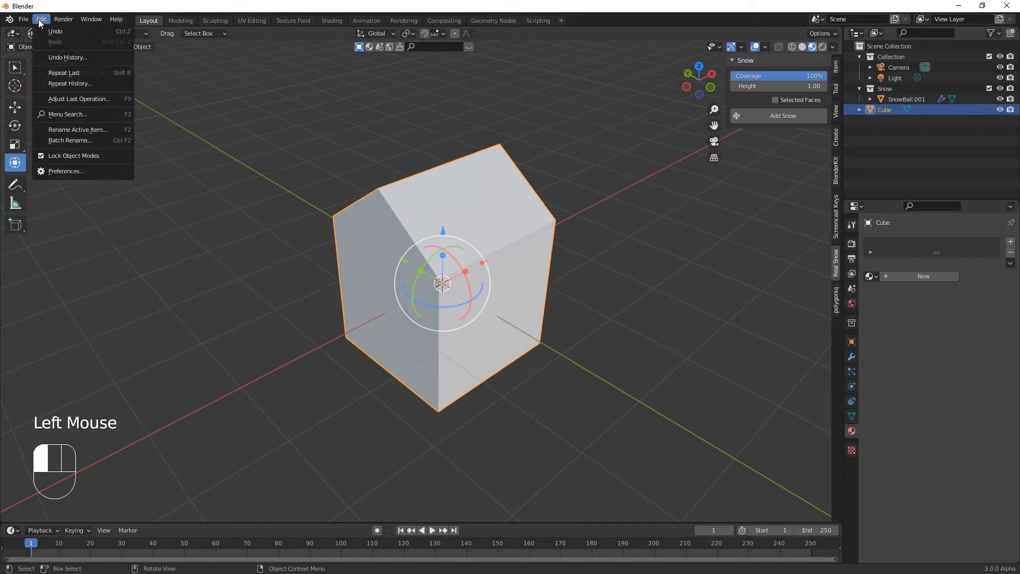
pyautogui.click(60, 171)
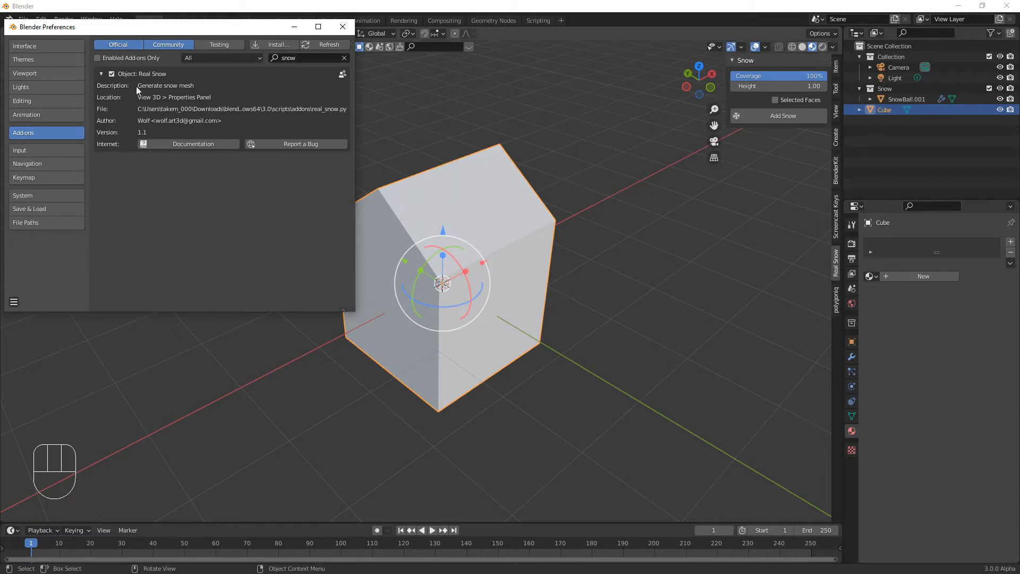
pyautogui.click(102, 75)
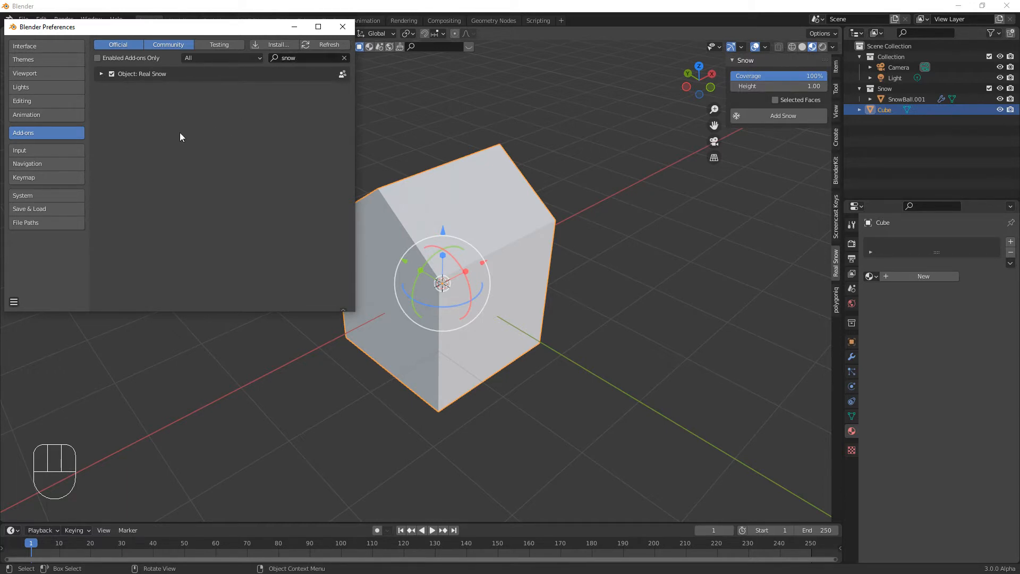
pyautogui.click(112, 75)
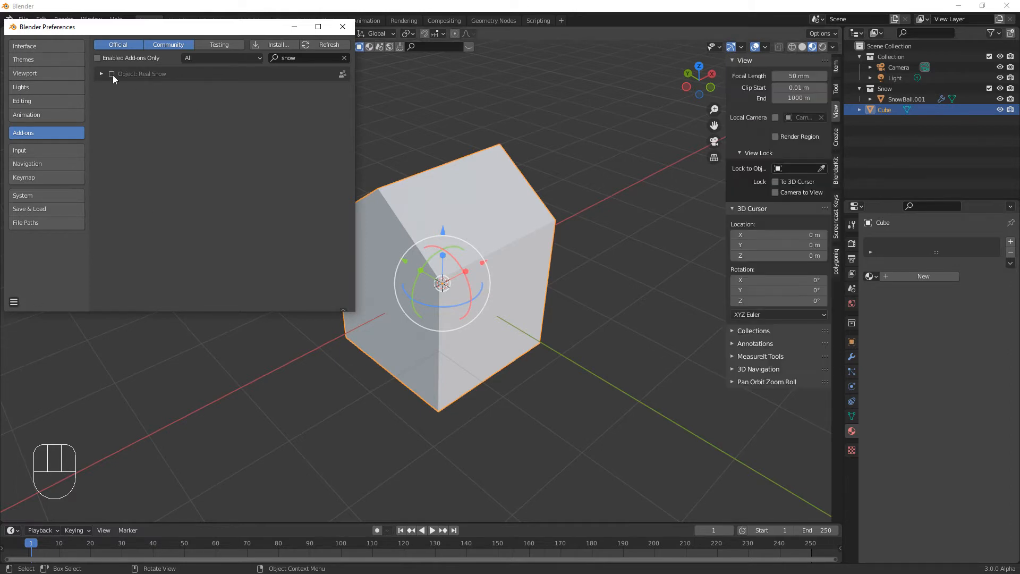
pyautogui.click(112, 75)
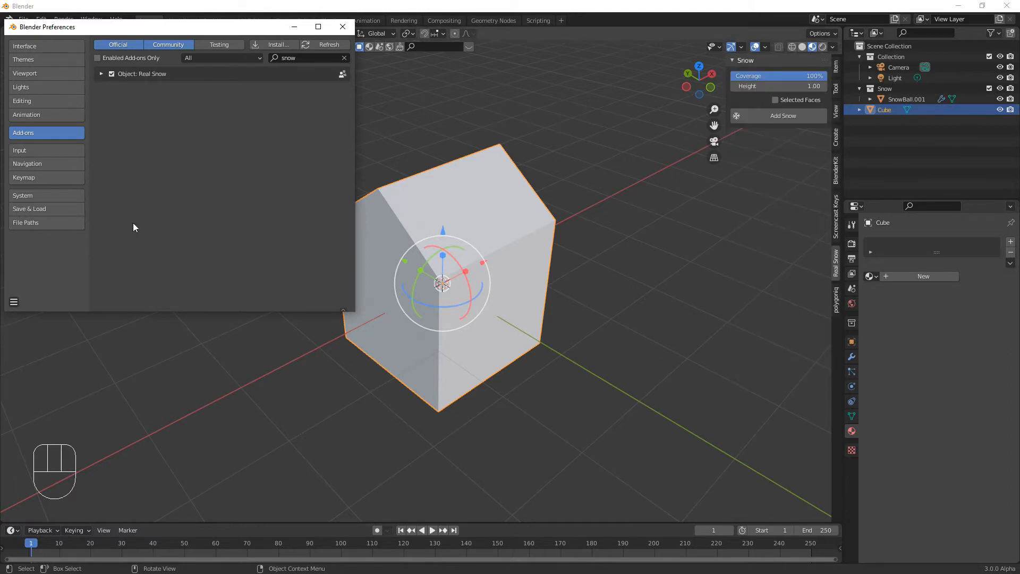
pyautogui.click(342, 27)
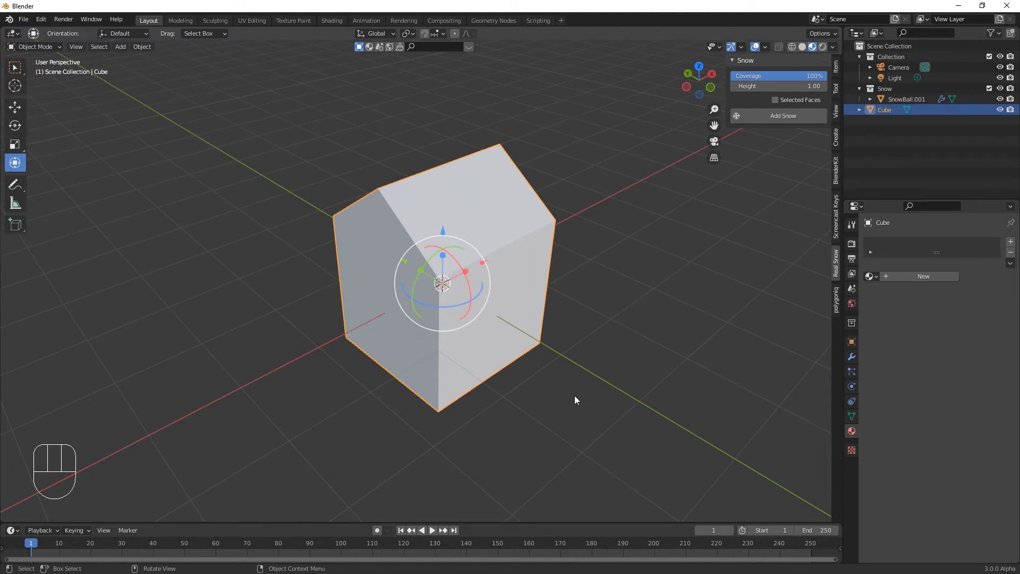
# - Try adding snow to the house at 52% coverage and 0.20 height, and undo it
pyautogui.moveTo(574, 400); pyautogui.dragTo(503, 401, button='middle')
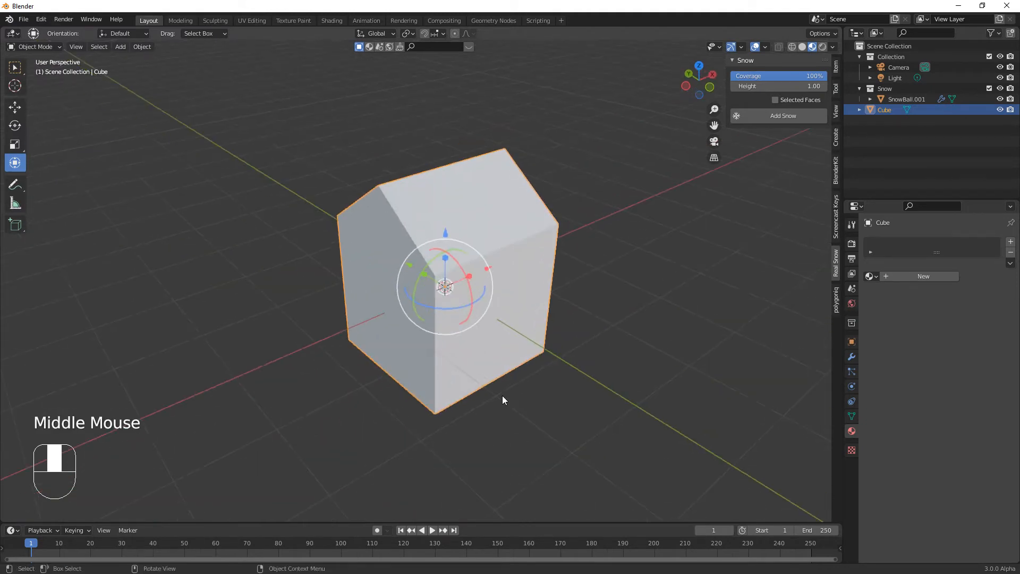
pyautogui.click(476, 190)
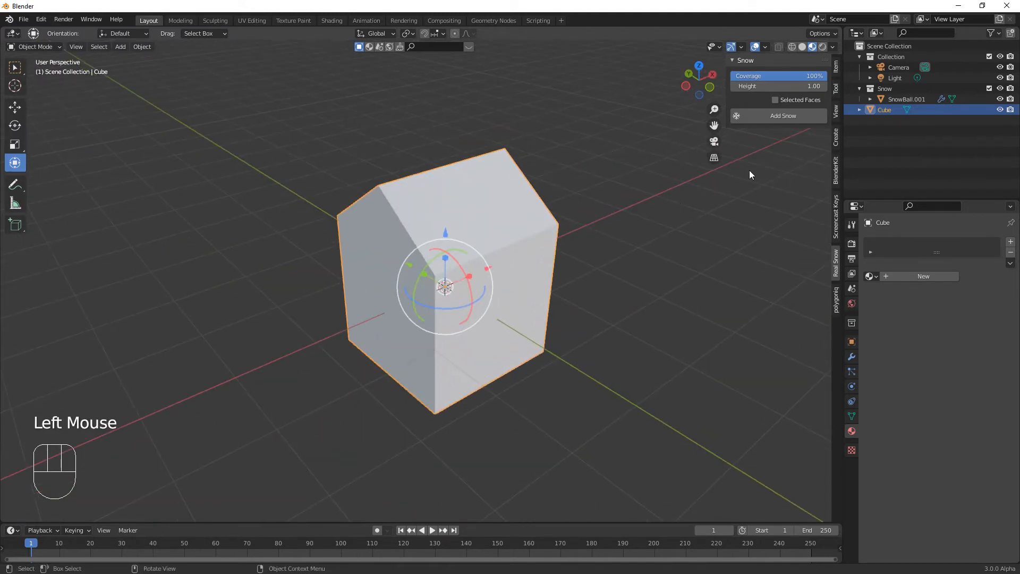
pyautogui.moveTo(816, 76); pyautogui.dragTo(635, 87)
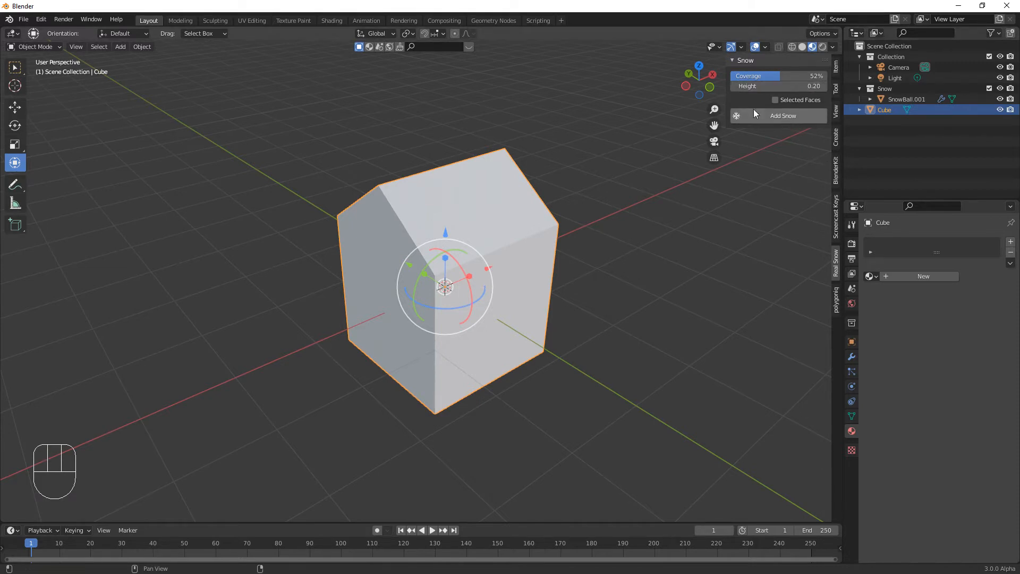
pyautogui.click(776, 116)
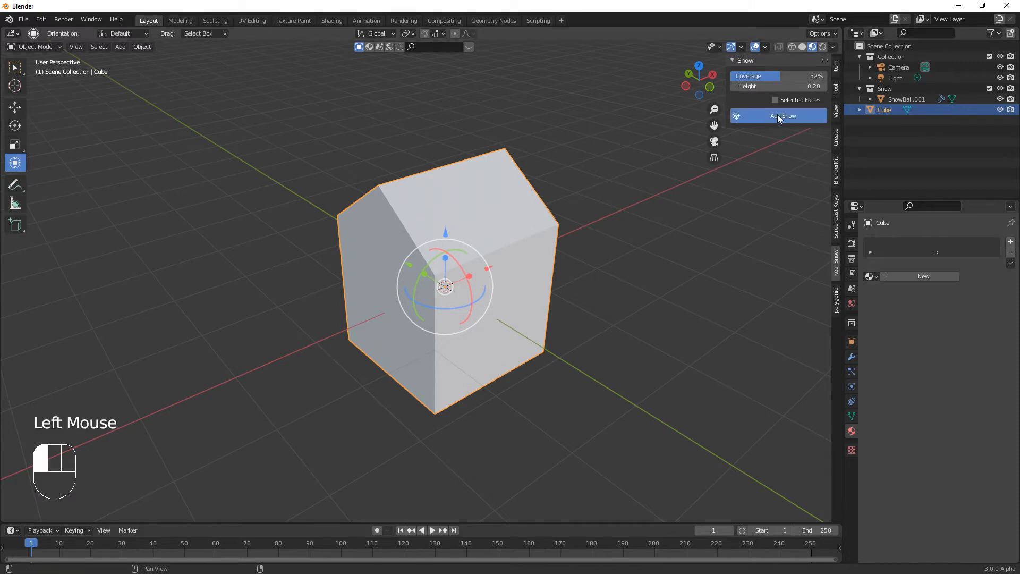
pyautogui.moveTo(443, 302); pyautogui.dragTo(604, 311, button='middle')
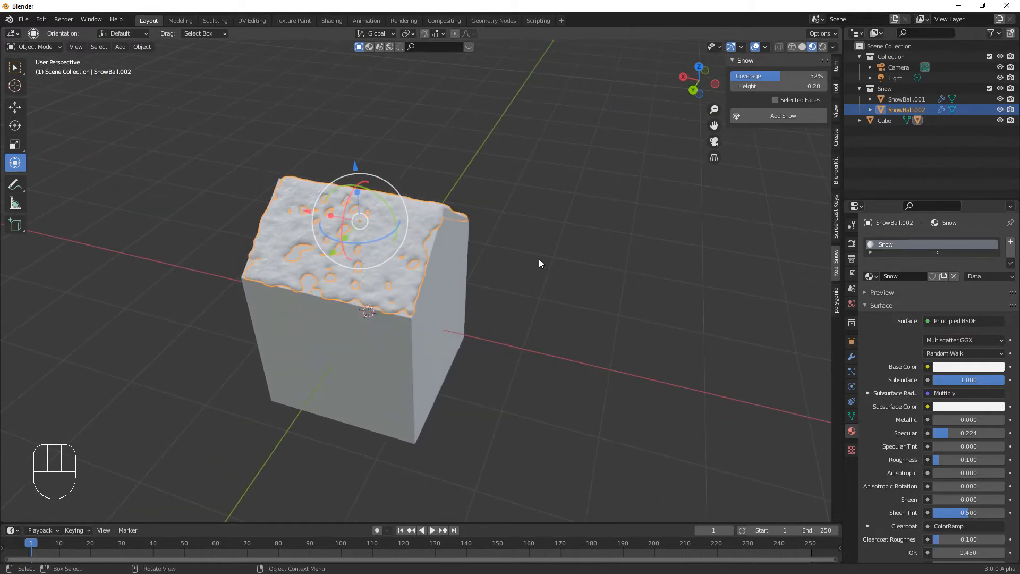
pyautogui.hotkey('ctrl', 'z')
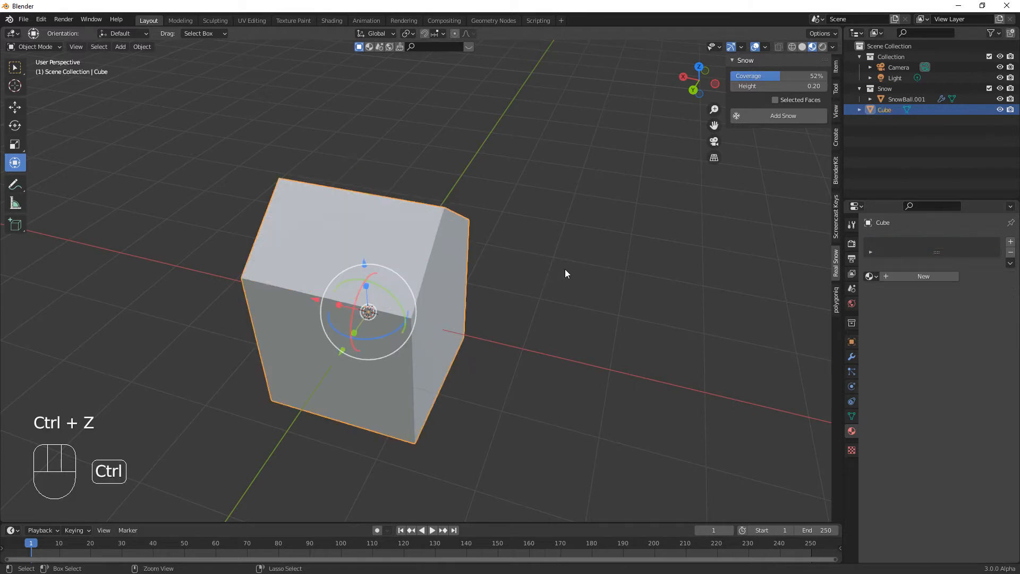
# - Add snow to the house with 100% coverage and a height of 0.34, and inspect the snowy roof
pyautogui.moveTo(782, 76)
pyautogui.mouseDown()
pyautogui.moveTo(827, 75)
pyautogui.moveTo(791, 88)
pyautogui.mouseUp()
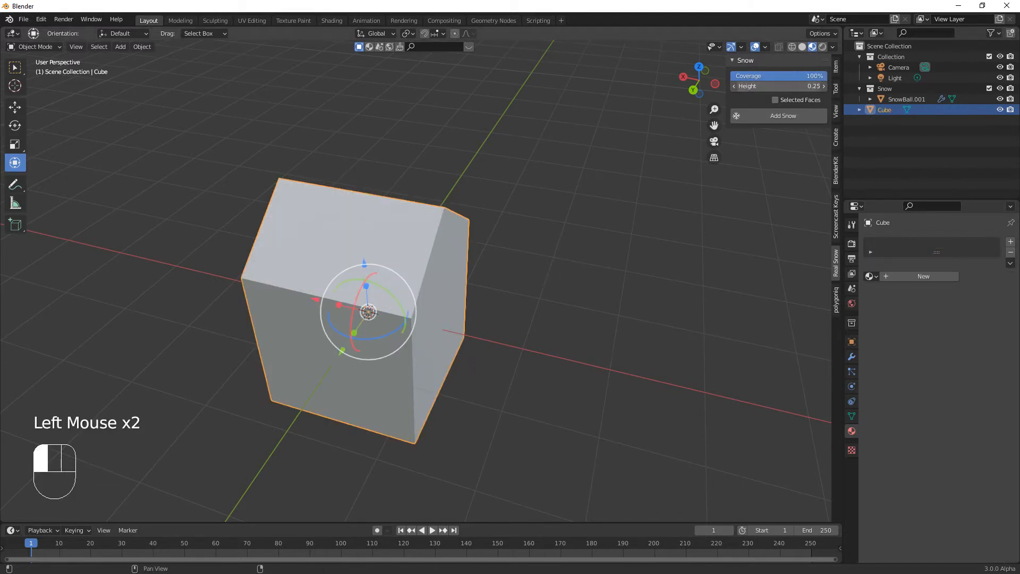
pyautogui.click(786, 118)
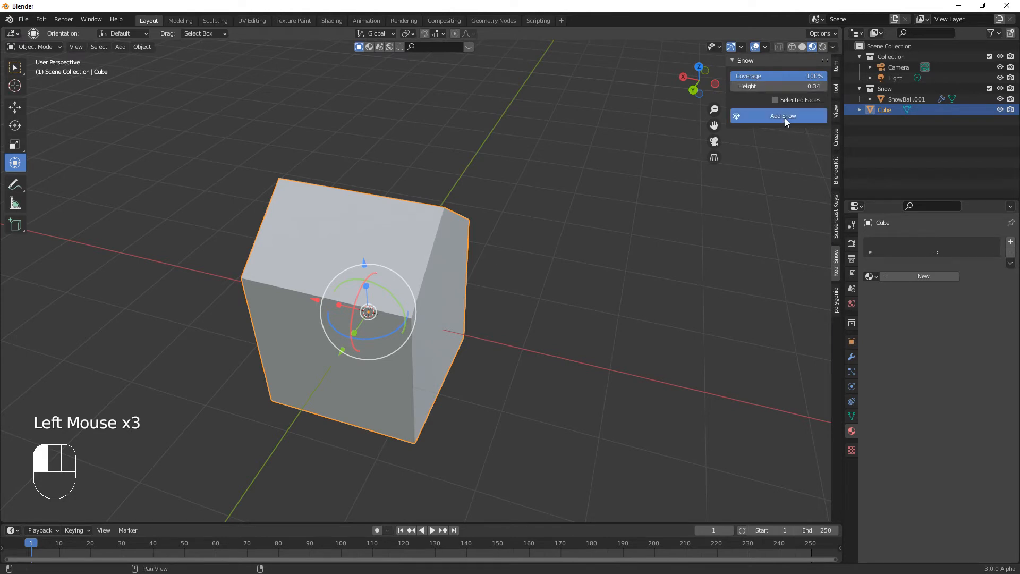
pyautogui.moveTo(574, 321); pyautogui.dragTo(462, 273, button='middle')
pyautogui.scroll(2, 531, 304)
pyautogui.moveTo(530, 304); pyautogui.dragTo(373, 314, button='middle')
pyautogui.scroll(1, 493, 336)
pyautogui.scroll(-3, 493, 336)
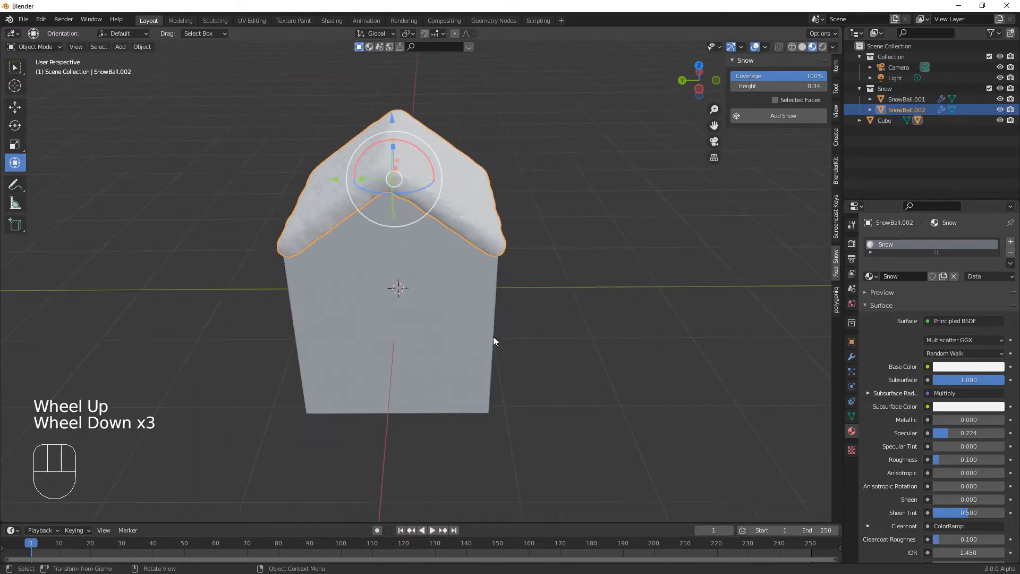
# - Add a plane mesh and move it in front of the house, lowered to the level of its base
pyautogui.moveTo(528, 345); pyautogui.dragTo(504, 292, button='middle')
pyautogui.scroll(-1, 476, 356)
pyautogui.hotkey('shift', 'a')
pyautogui.moveTo(501, 288)
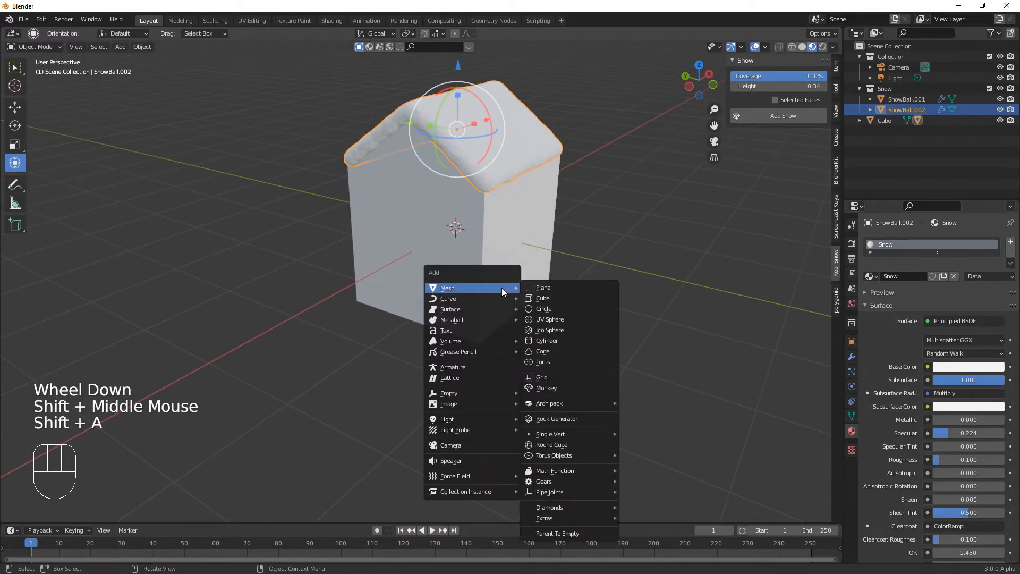
pyautogui.click(537, 288)
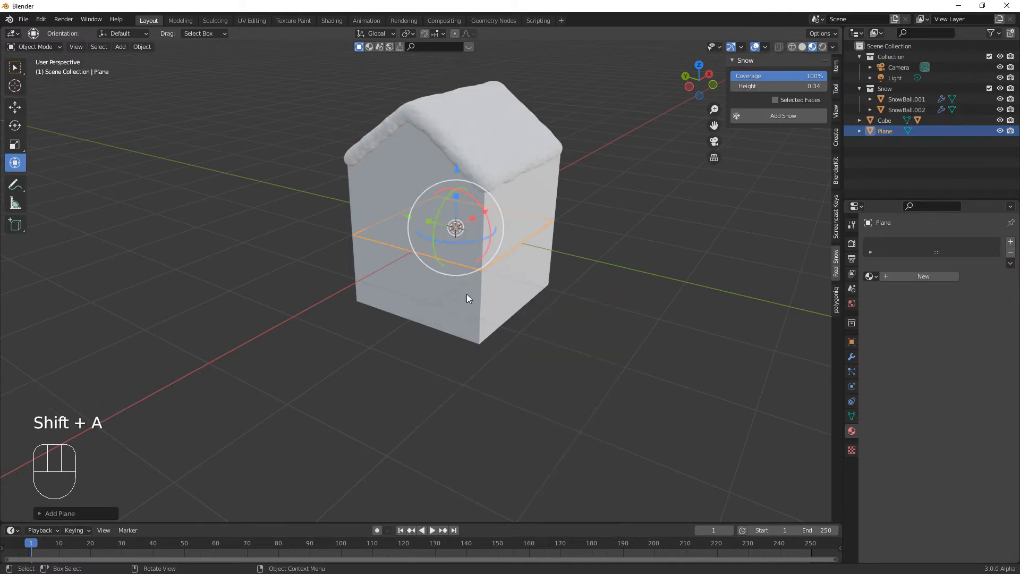
pyautogui.moveTo(487, 209); pyautogui.dragTo(384, 269)
pyautogui.moveTo(352, 225); pyautogui.dragTo(361, 307)
# - Scale the ground plane up by about 1.39 and shift it slightly away from the house along X
pyautogui.scroll(-2, 497, 397)
pyautogui.moveTo(498, 396); pyautogui.dragTo(526, 404, button='middle')
pyautogui.press('s')
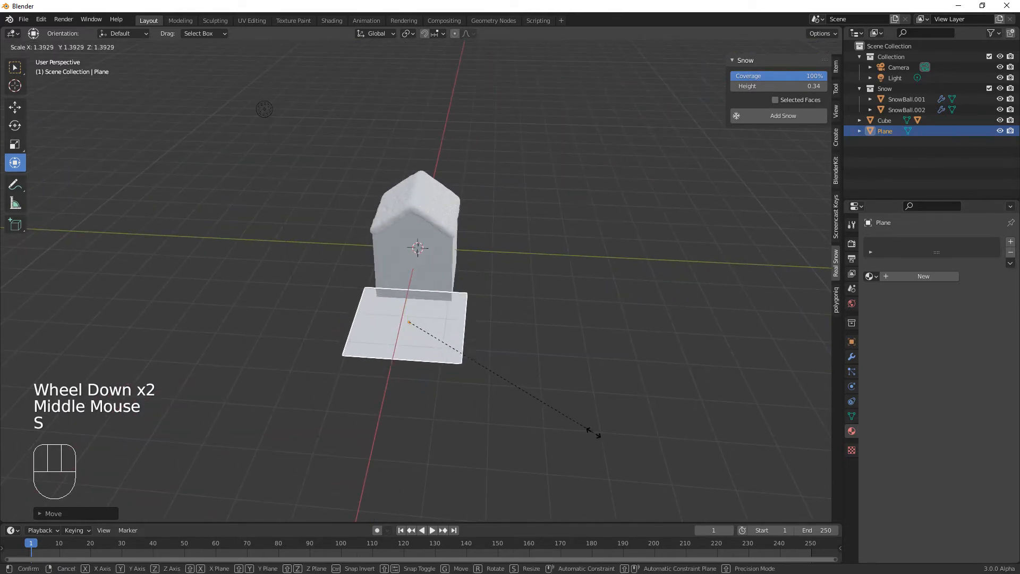
pyautogui.click(597, 434)
pyautogui.moveTo(418, 288); pyautogui.dragTo(414, 301)
pyautogui.scroll(2, 493, 384)
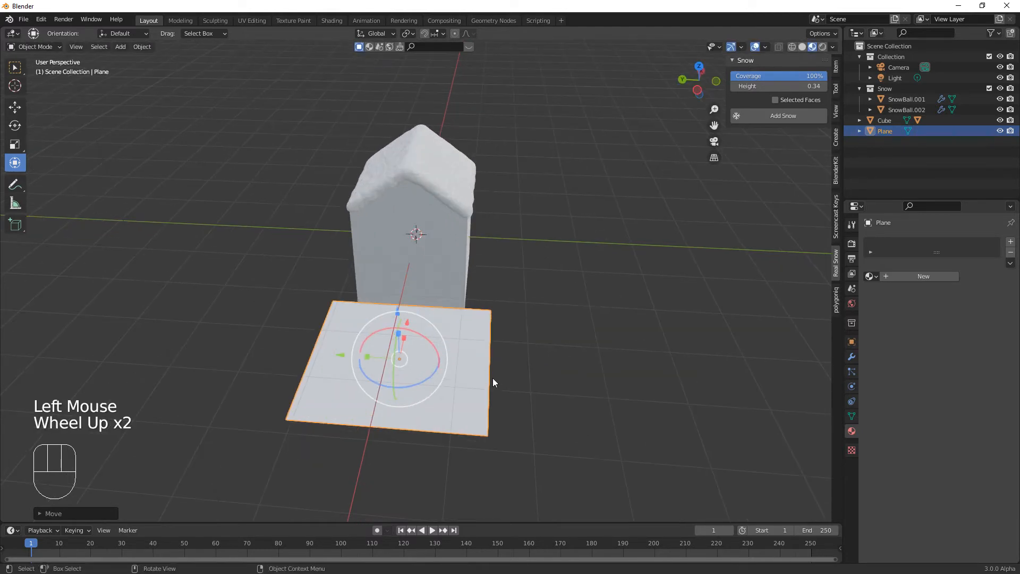
# - Divide the ground plane into narrow strips with evenly spaced loop cuts running toward the house
pyautogui.press('Tab')
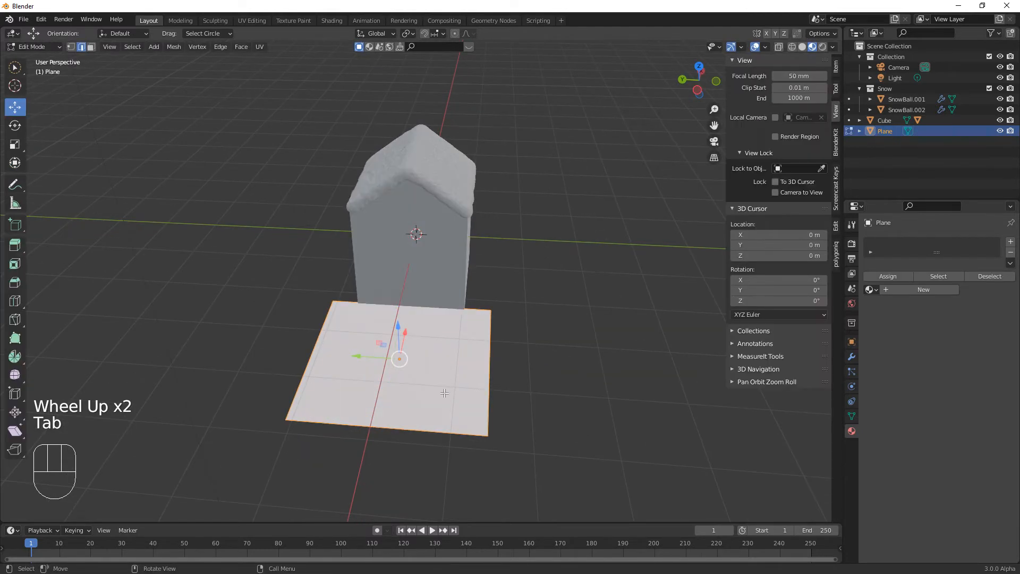
pyautogui.hotkey('ctrl', 'r')
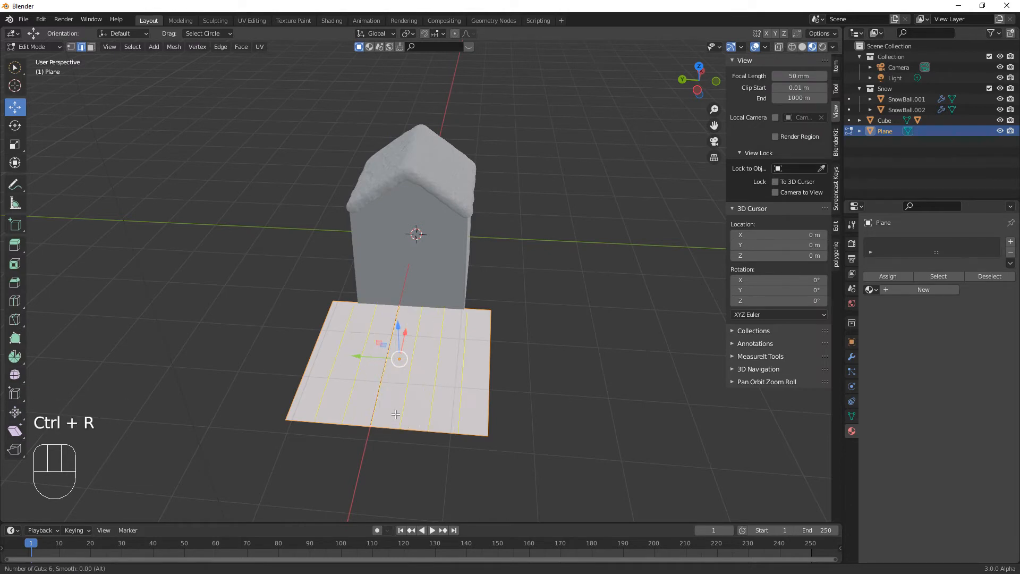
pyautogui.scroll(10, 395, 414)
pyautogui.scroll(1, 396, 413)
pyautogui.click(396, 414)
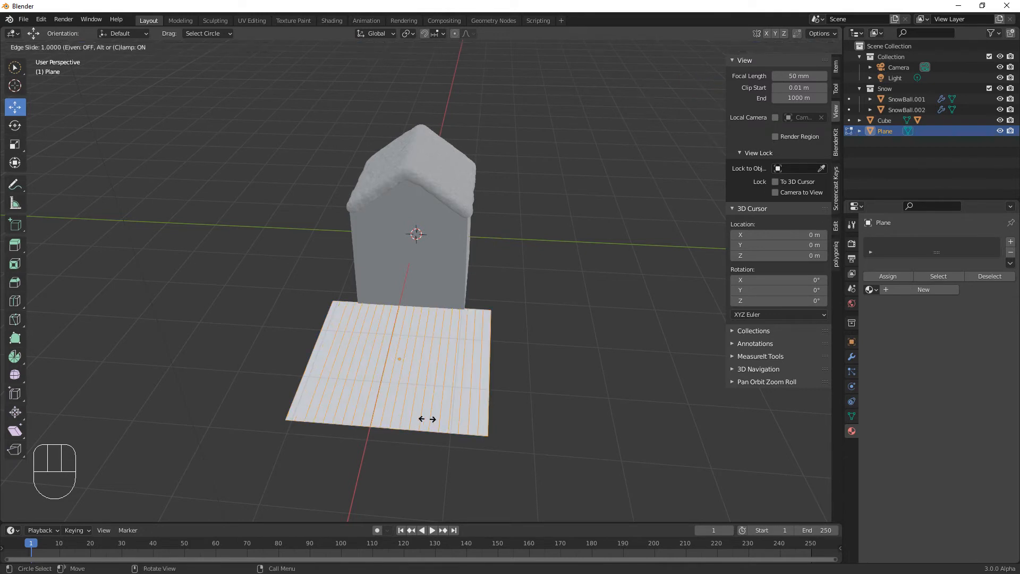
pyautogui.press('ctrl')
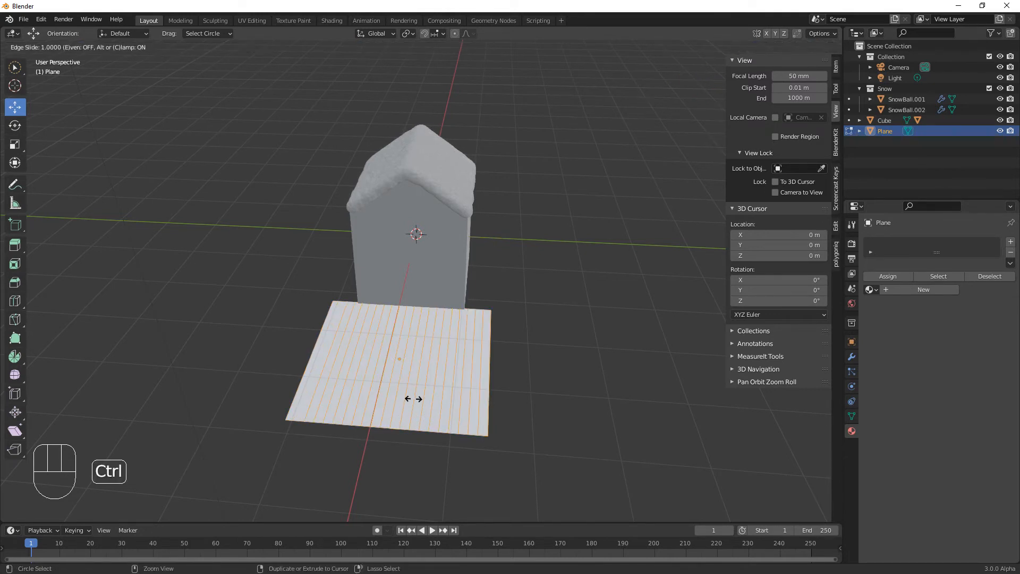
pyautogui.click(439, 380)
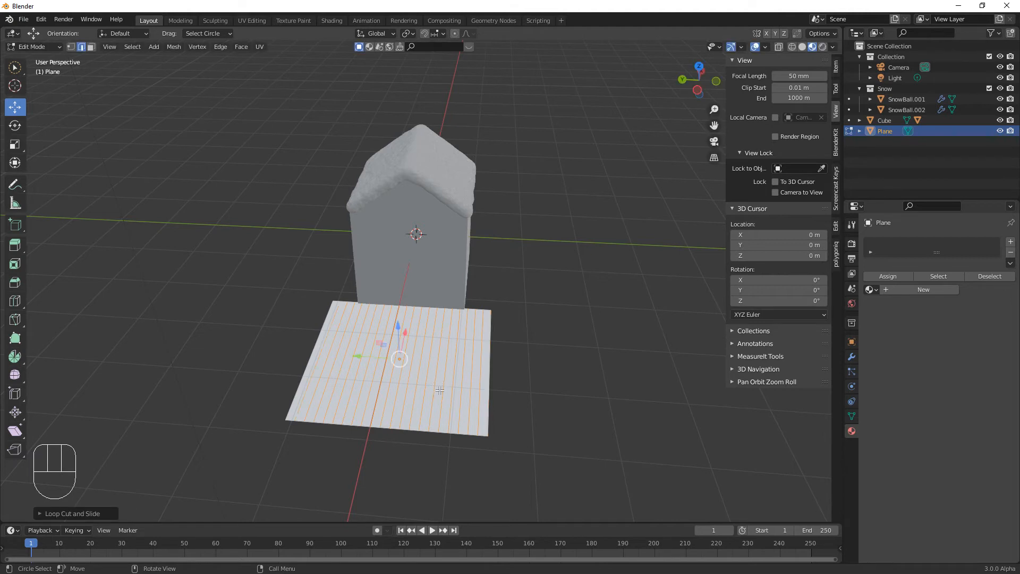
# - Add evenly spaced loop cuts across the strips so the ground plane becomes a dense grid
pyautogui.hotkey('ctrl', 'r')
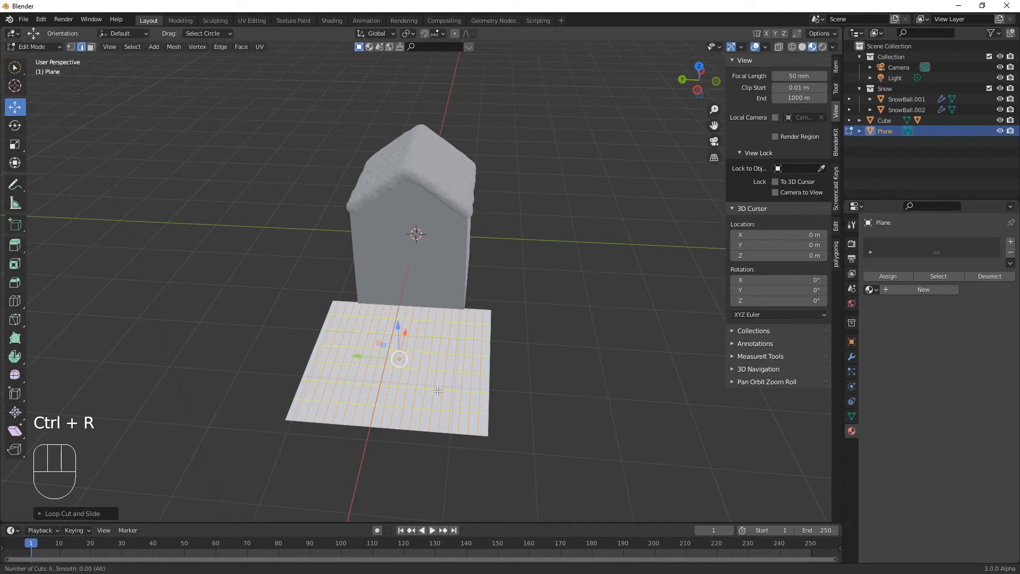
pyautogui.scroll(5, 438, 391)
pyautogui.scroll(2, 436, 391)
pyautogui.click(412, 400)
pyautogui.rightClick(412, 401)
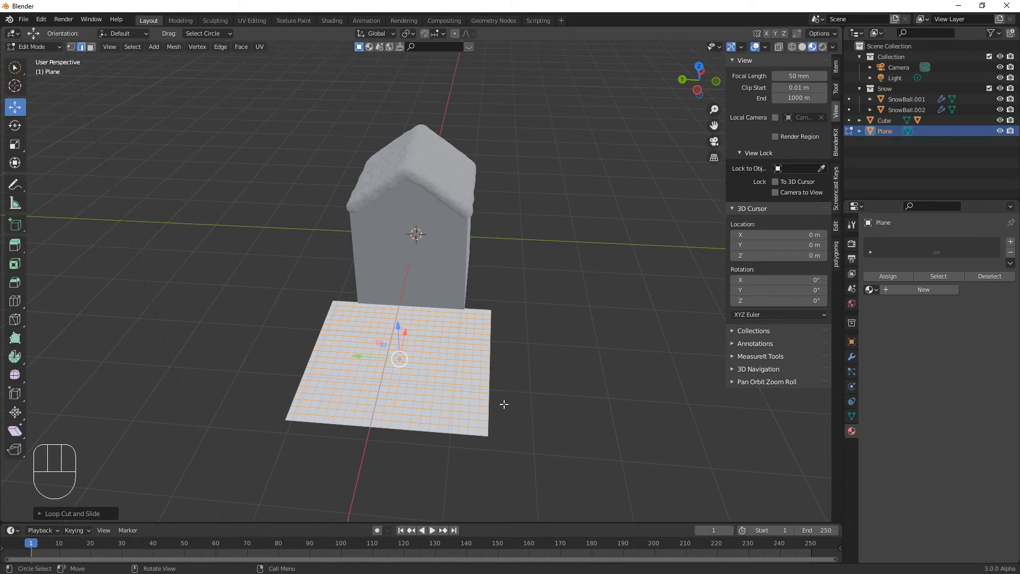
# - Select all of the plane's mesh except a curved path from the house to the front edge, and return to Object Mode
pyautogui.press('a')
pyautogui.scroll(2, 434, 396)
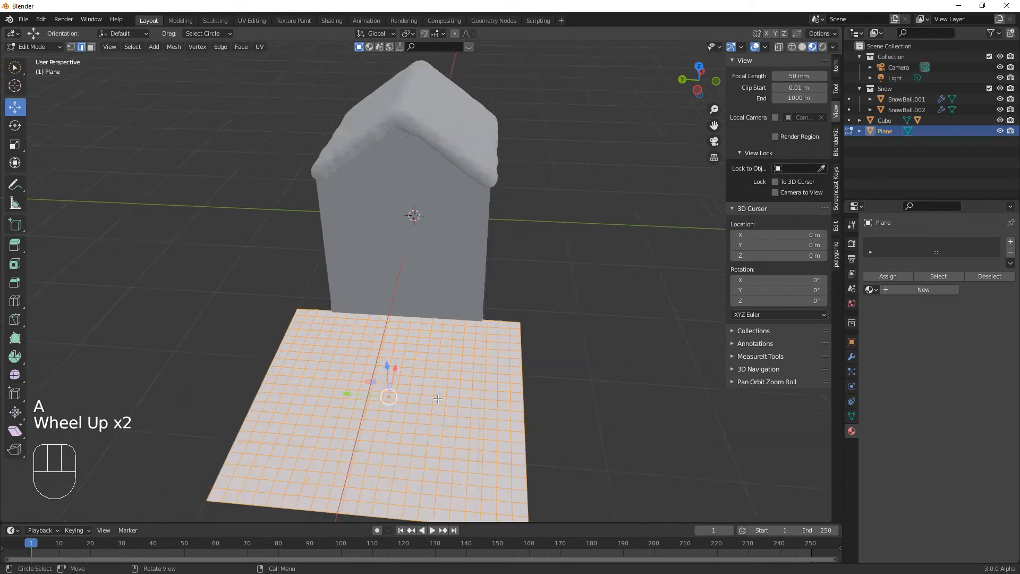
pyautogui.scroll(-1, 438, 408)
pyautogui.moveTo(438, 407)
pyautogui.mouseDown(button='middle')
pyautogui.moveTo(449, 399)
pyautogui.moveTo(432, 393)
pyautogui.mouseUp(button='middle')
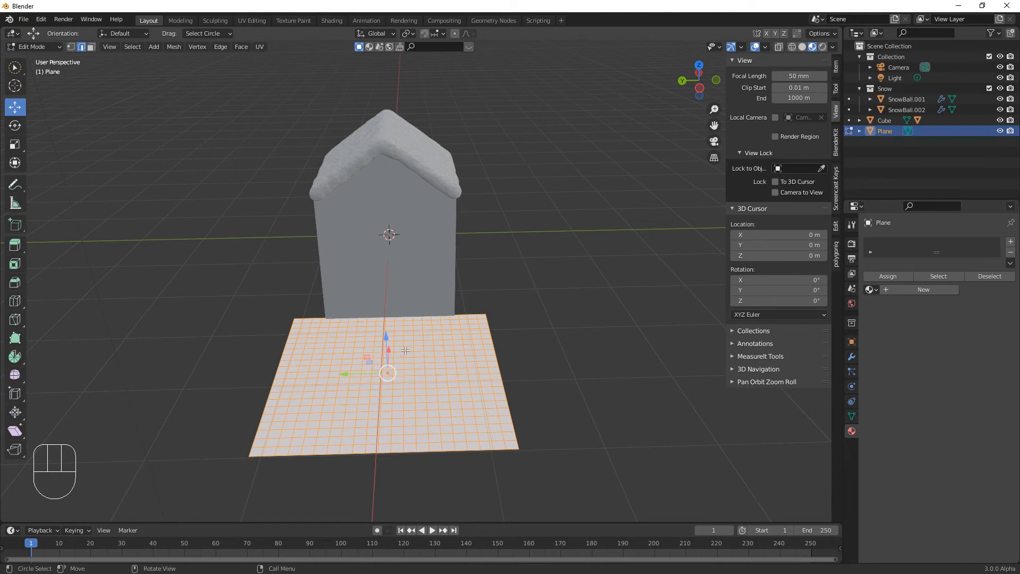
pyautogui.press('c')
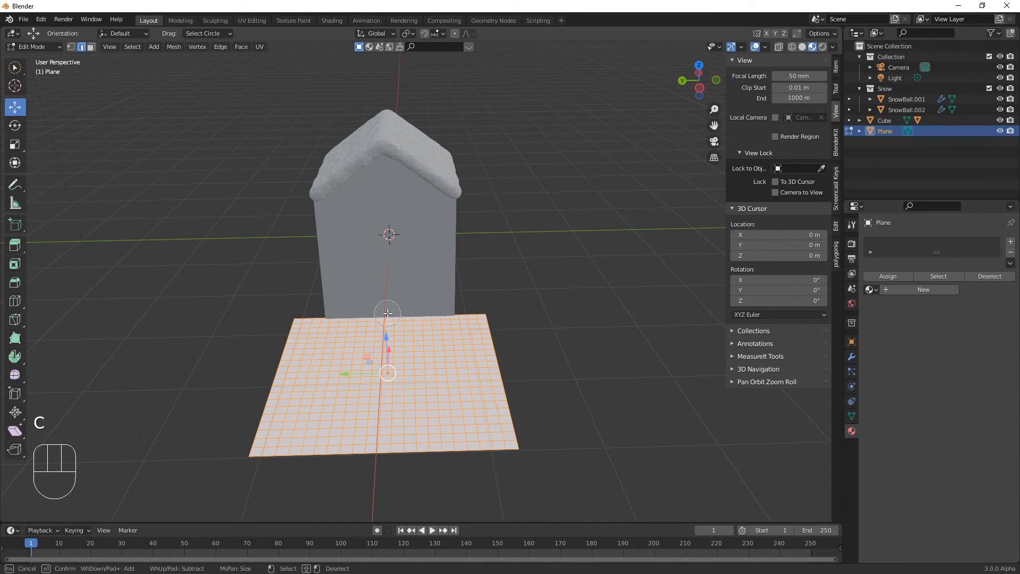
pyautogui.moveTo(388, 314)
pyautogui.keyDown('shift'); pyautogui.mouseDown()
pyautogui.moveTo(394, 343)
pyautogui.moveTo(437, 367)
pyautogui.moveTo(413, 390)
pyautogui.moveTo(374, 390)
pyautogui.moveTo(340, 432)
pyautogui.moveTo(336, 470)
pyautogui.mouseUp(); pyautogui.keyUp('shift')
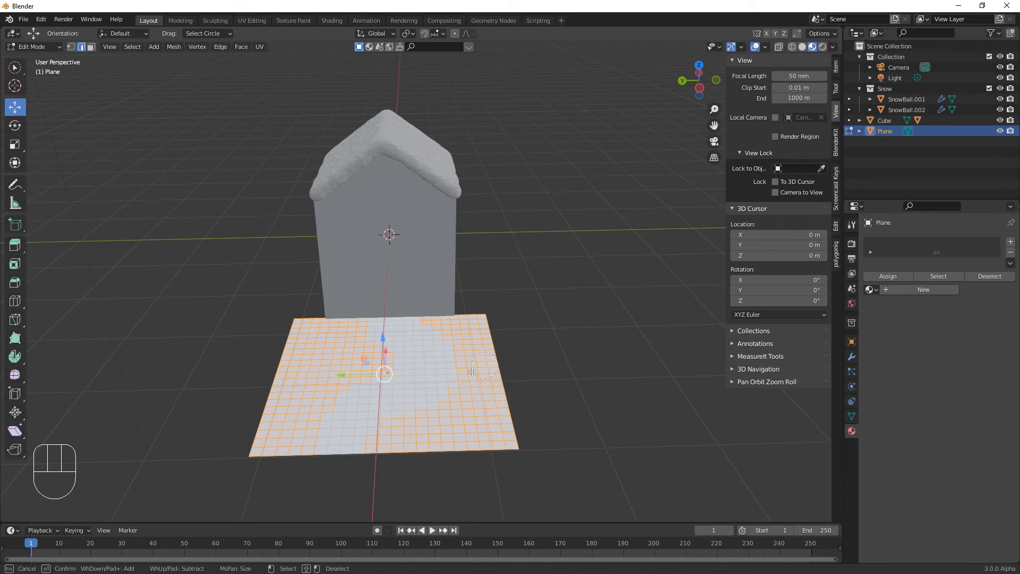
pyautogui.press('Escape')
pyautogui.moveTo(518, 413); pyautogui.dragTo(503, 421, button='middle')
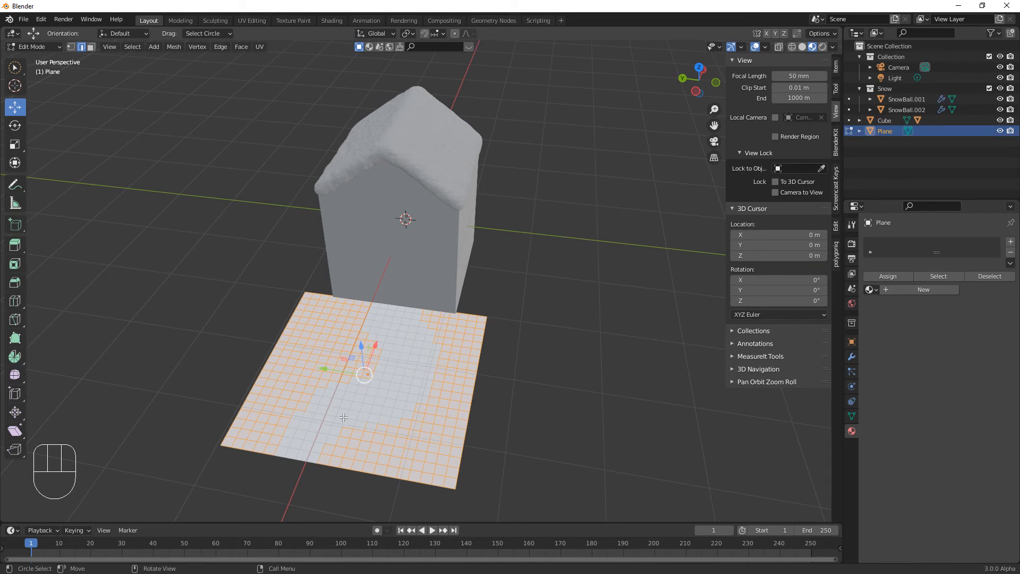
pyautogui.press('Tab')
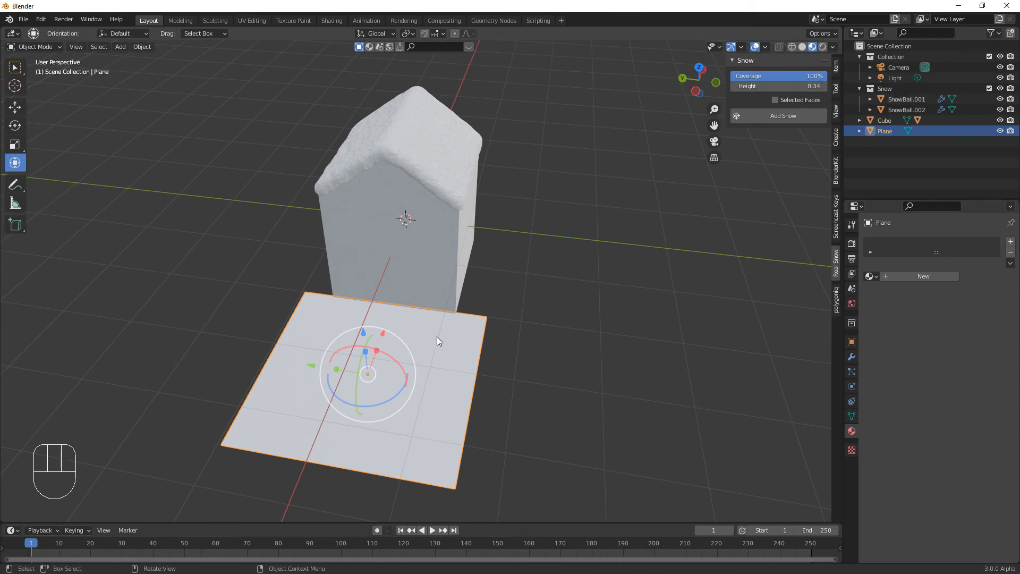
# - Add snow to only the selected faces of the ground plane, leaving the curved path to the house bare, and inspect the result
pyautogui.click(775, 100)
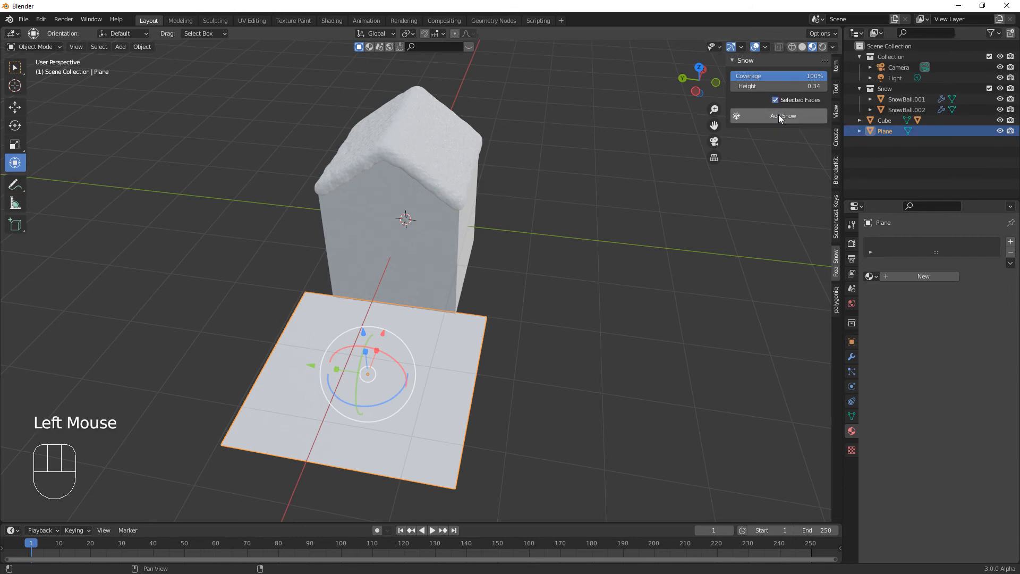
pyautogui.click(779, 116)
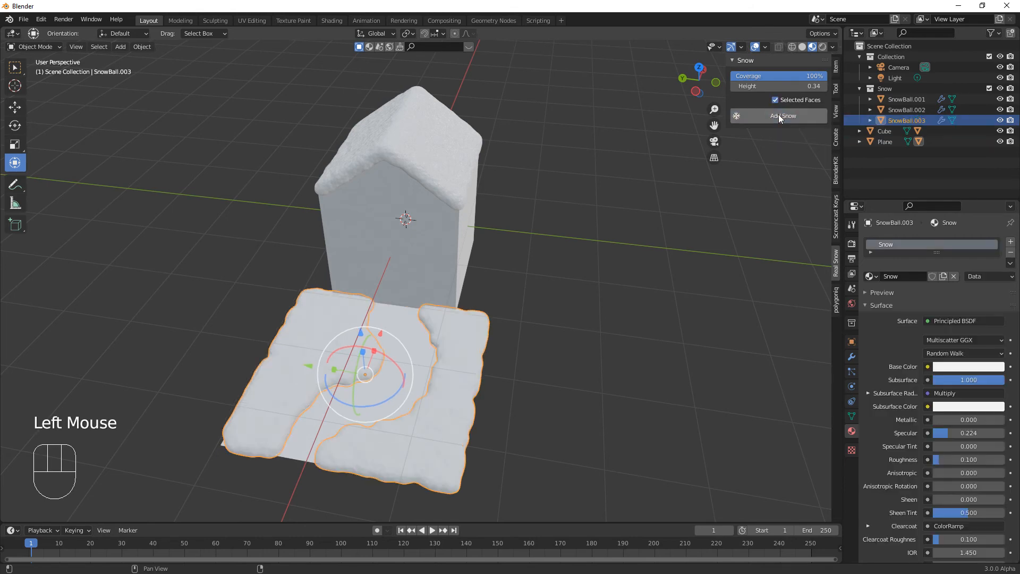
pyautogui.scroll(2, 431, 453)
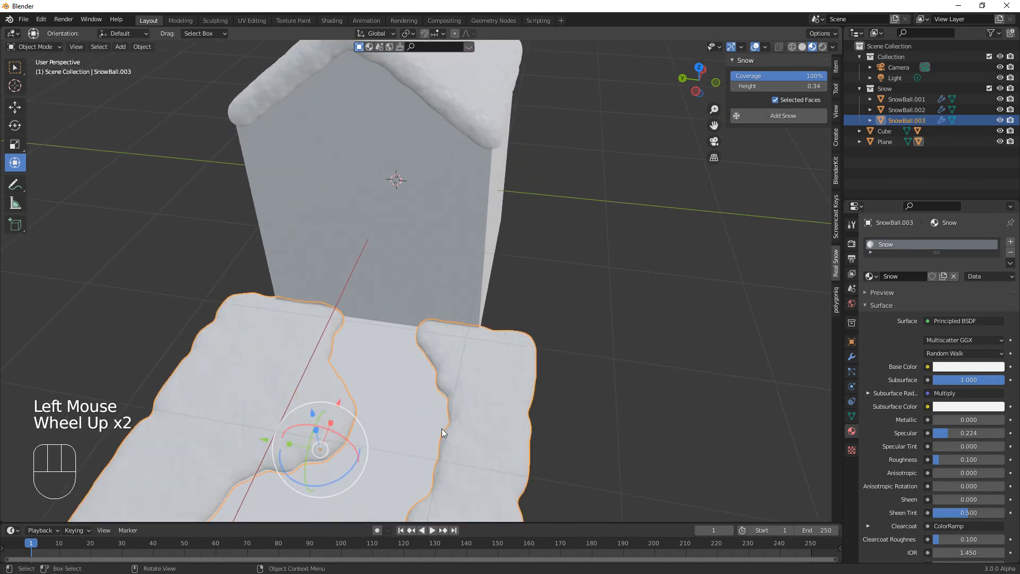
pyautogui.keyDown('shift'); pyautogui.moveTo(441, 428); pyautogui.dragTo(502, 324, button='middle'); pyautogui.keyUp('shift')
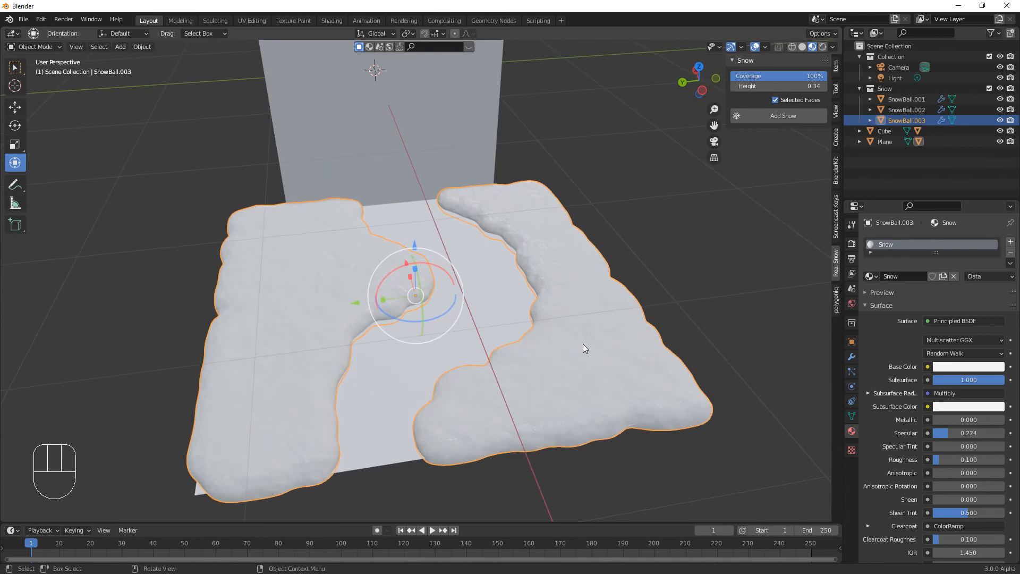
pyautogui.moveTo(532, 428); pyautogui.dragTo(493, 425, button='middle')
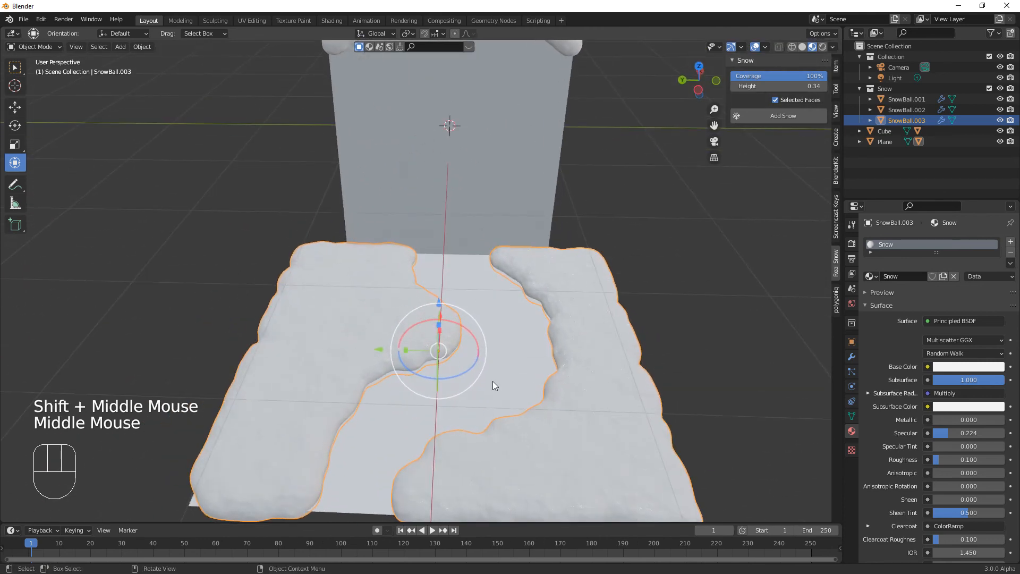
pyautogui.scroll(-2, 483, 402)
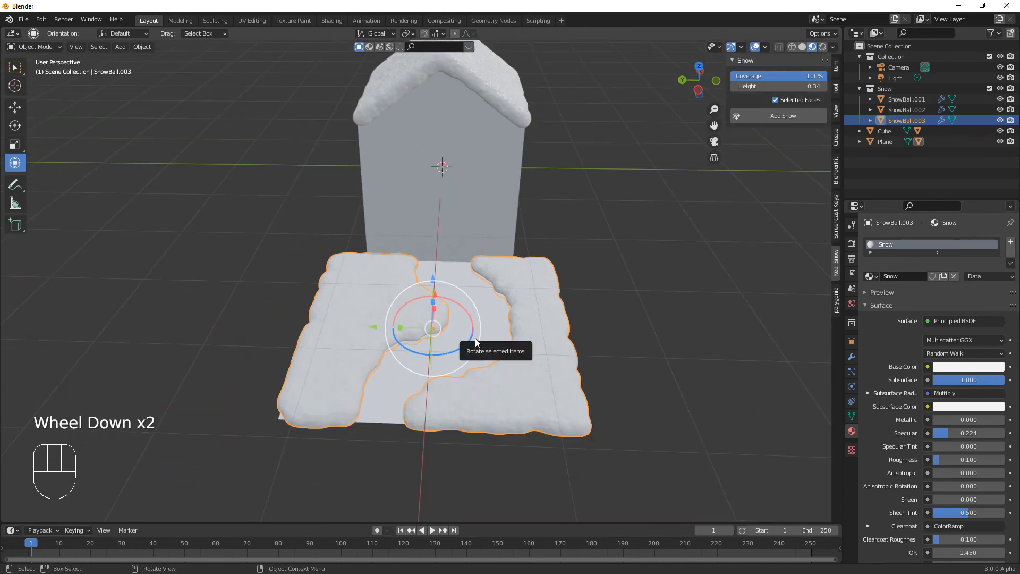
pyautogui.keyDown('shift'); pyautogui.moveTo(497, 326); pyautogui.dragTo(454, 372, button='middle'); pyautogui.keyUp('shift')
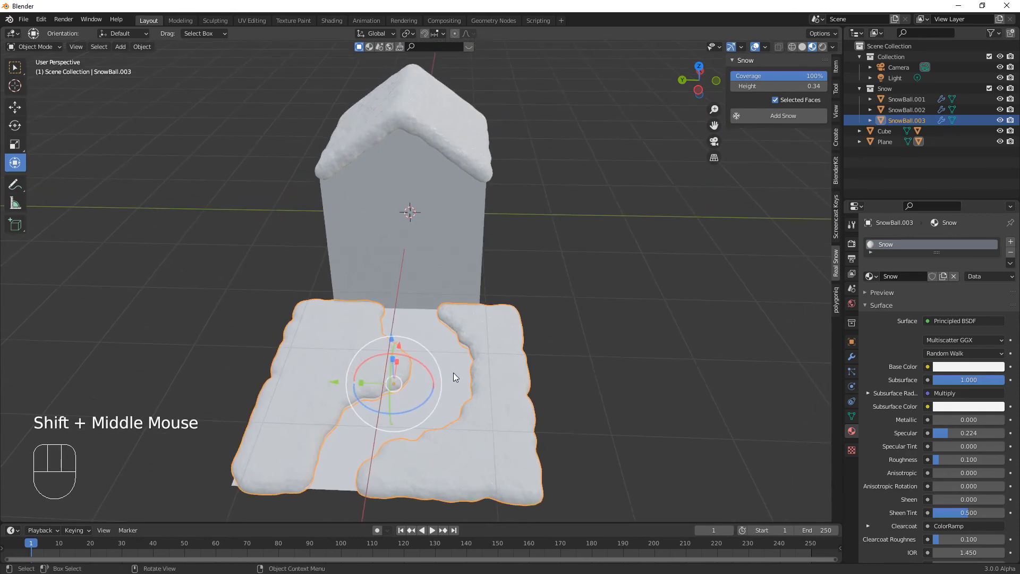